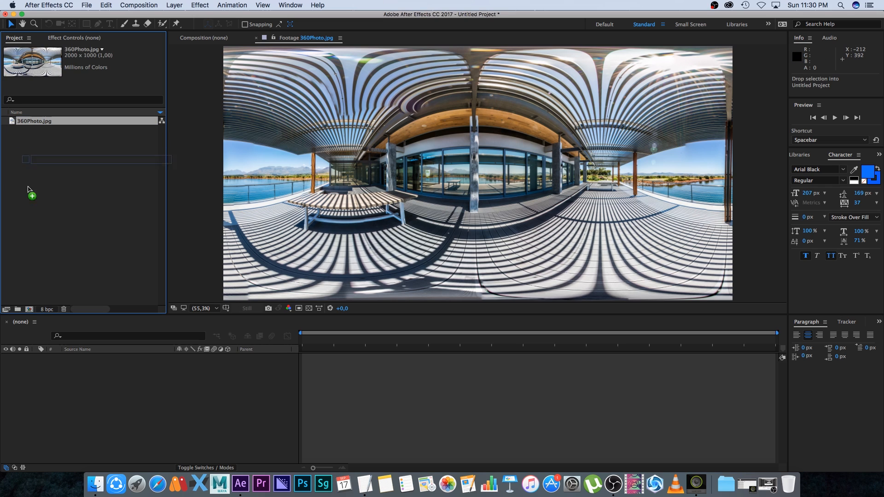
Step: Create a composition from 360Photo.jpg and apply CC Environment to its layer
left_click_drag(12, 123, 29, 310)
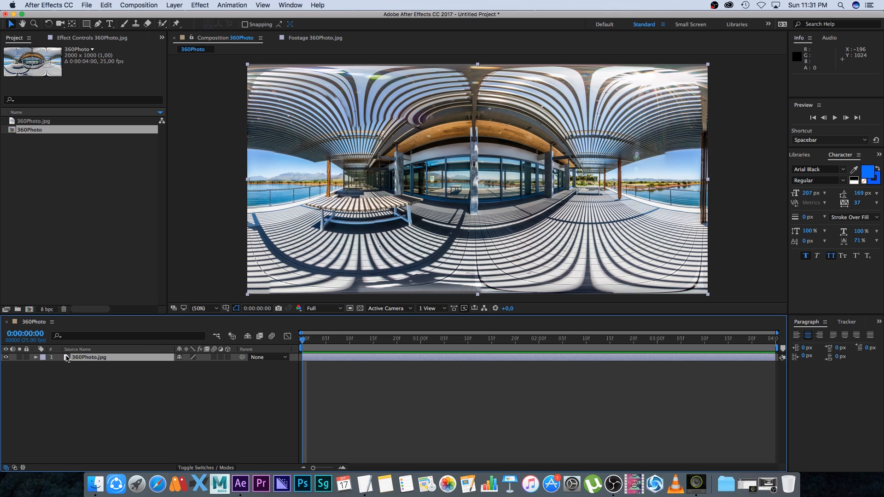
right_click(67, 359)
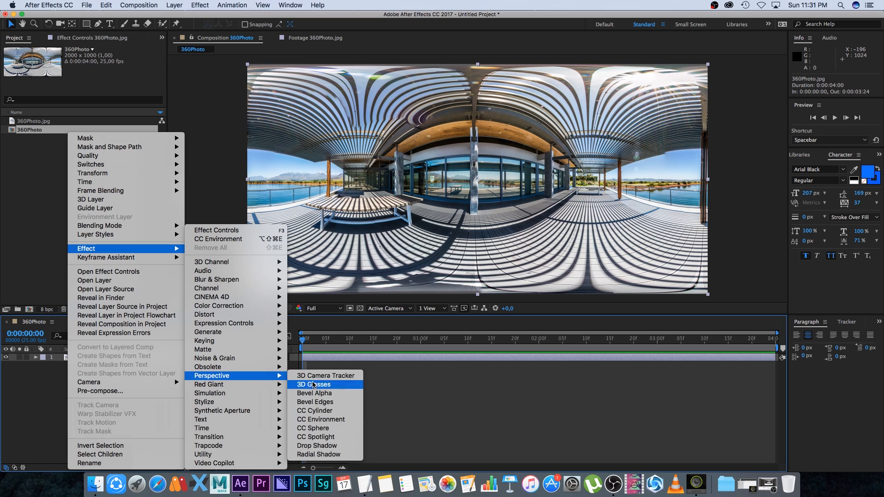
mouse_move(212, 376)
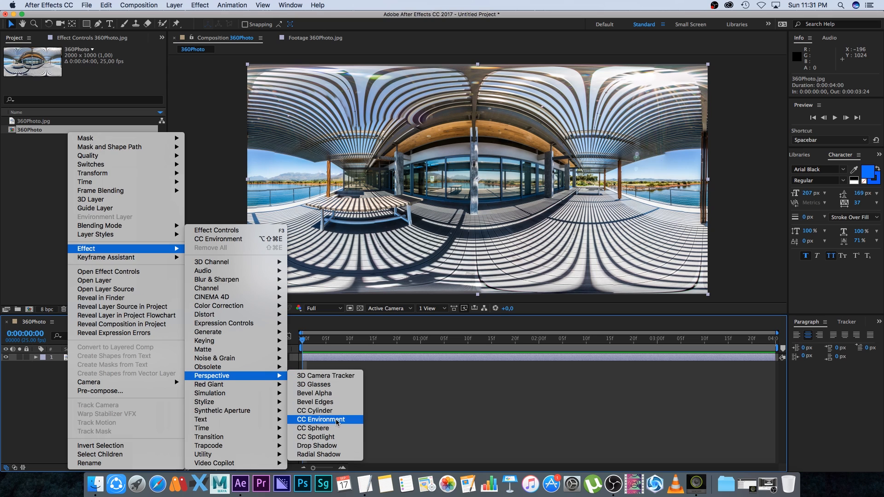
left_click(338, 421)
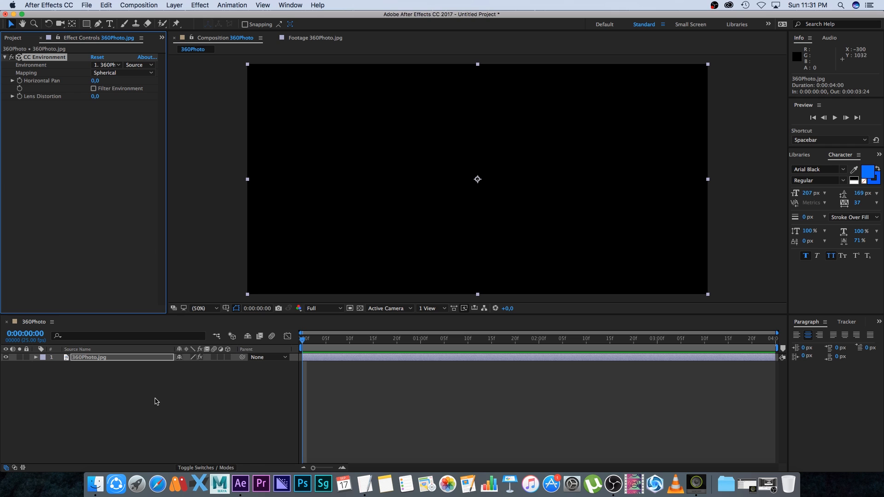
Step: Add a new Camera 1 layer with the 15mm lens preset
right_click(159, 414)
mouse_move(173, 372)
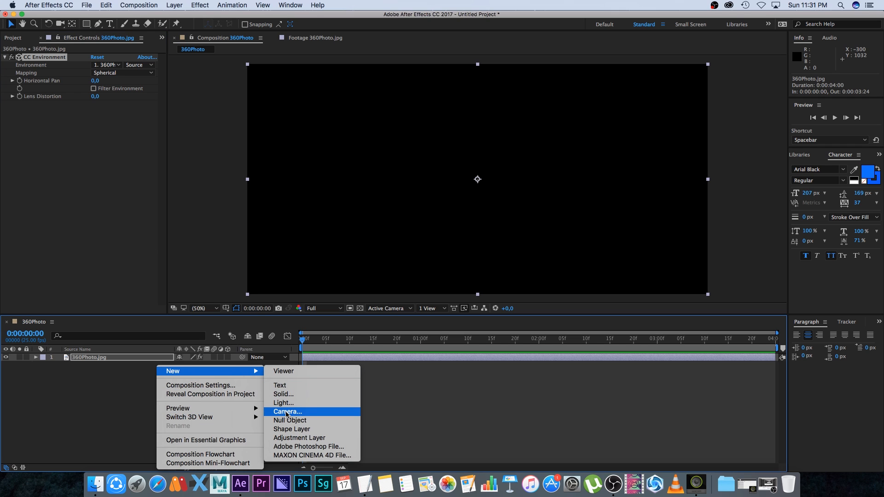
left_click(298, 413)
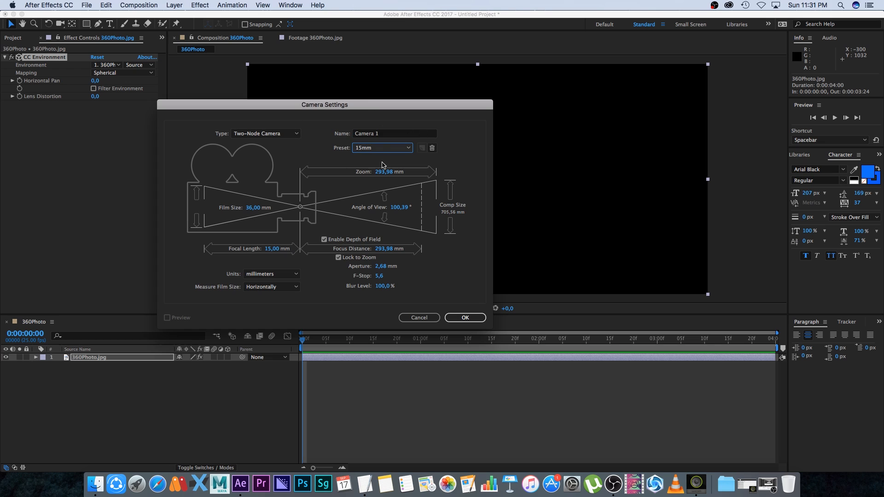
left_click(387, 148)
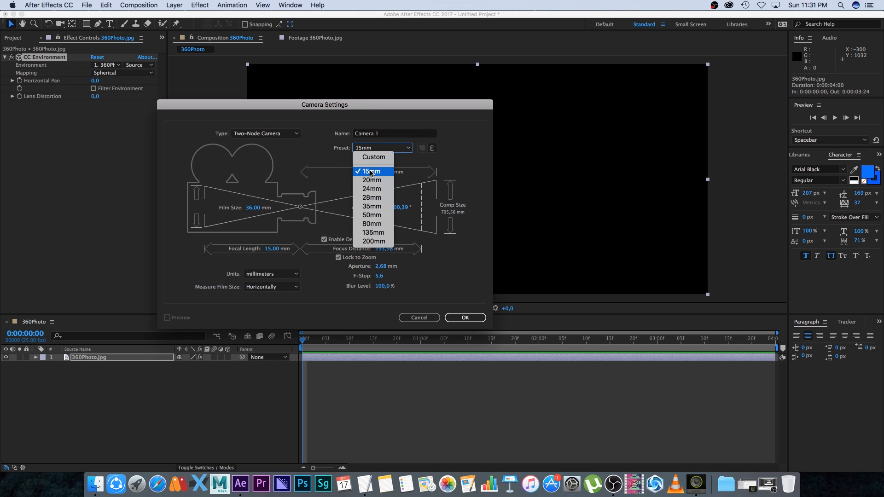
left_click(371, 173)
left_click(465, 318)
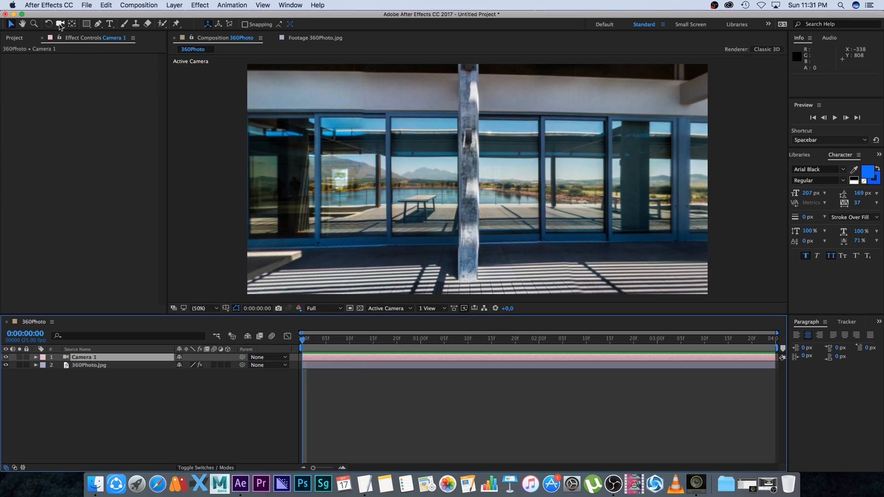
Step: Orbit Camera 1 toward the table and railing and reveal its Transform properties
left_click(60, 26)
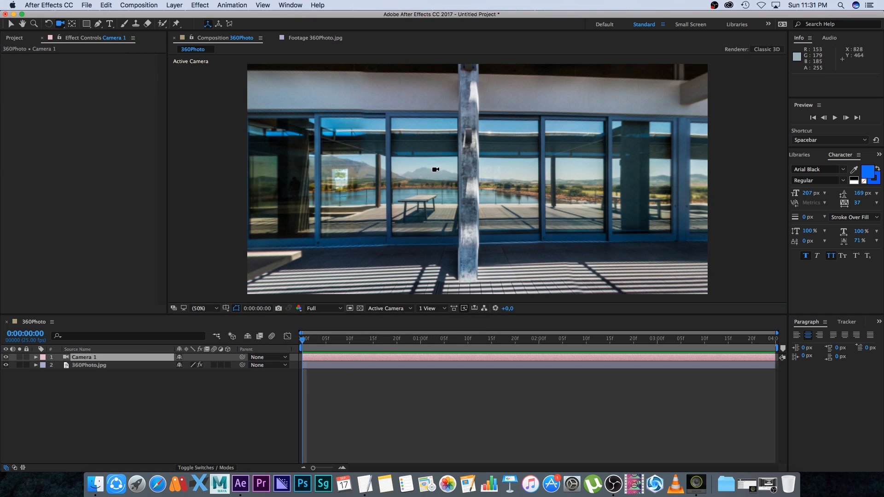
mouse_move(436, 169)
left_mouse_down()
mouse_move(551, 195)
mouse_move(583, 184)
mouse_move(391, 168)
mouse_move(551, 162)
mouse_move(525, 173)
left_mouse_up()
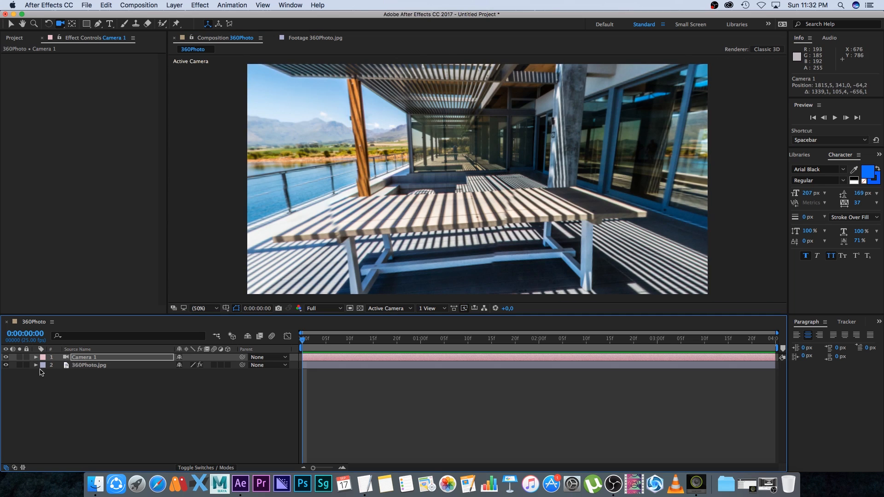
left_click(35, 357)
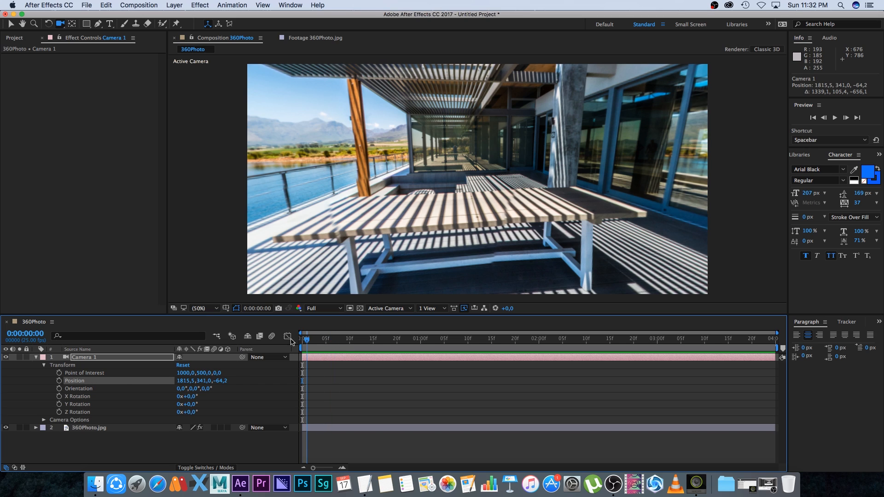
Step: Enable Position keyframing and set new camera views at 1s and 2s
left_click(58, 381)
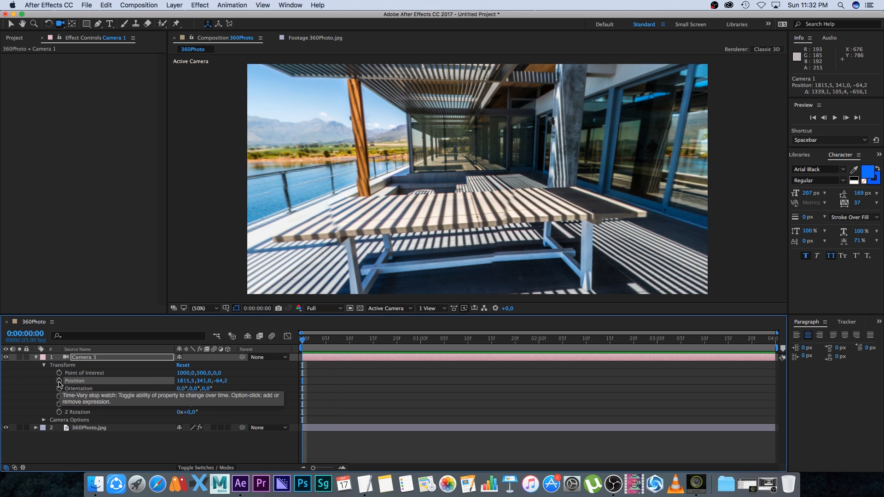
left_click_drag(320, 339, 421, 340)
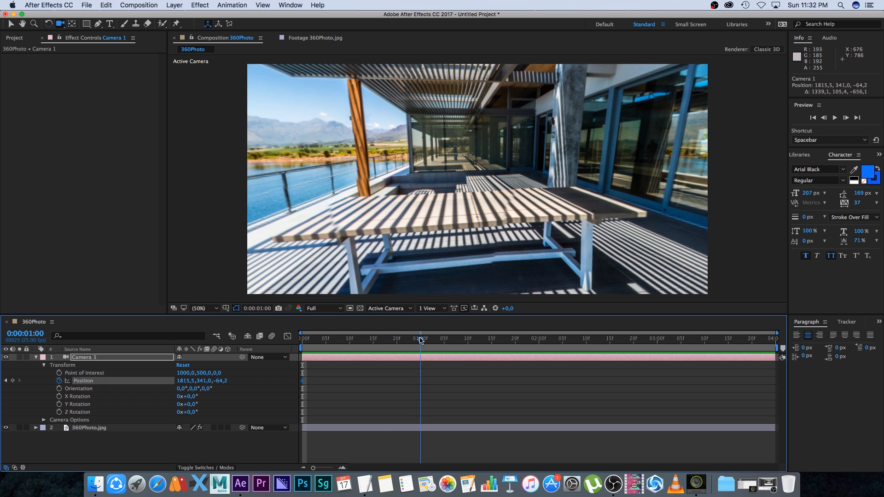
left_click_drag(418, 184, 529, 230)
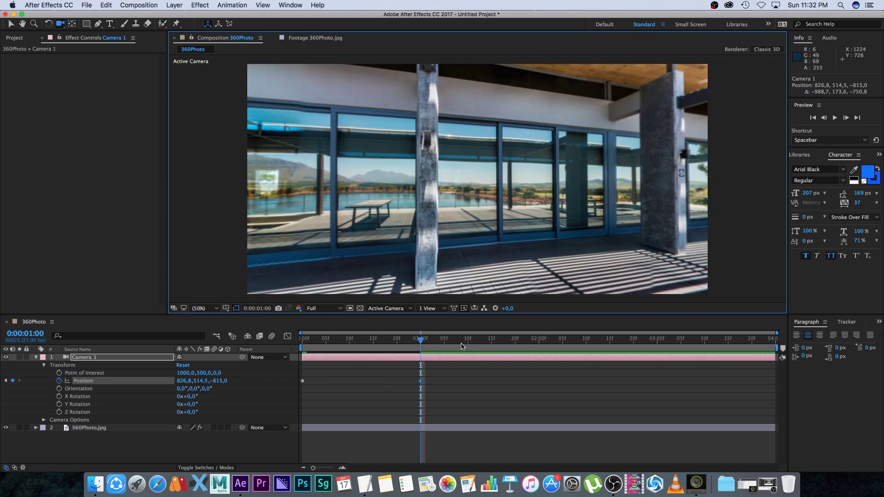
left_click(540, 340)
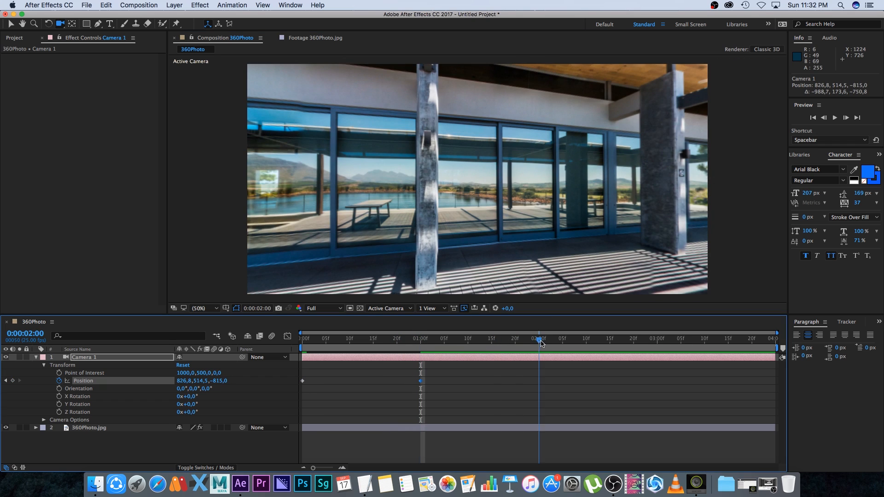
left_click_drag(477, 179, 360, 207)
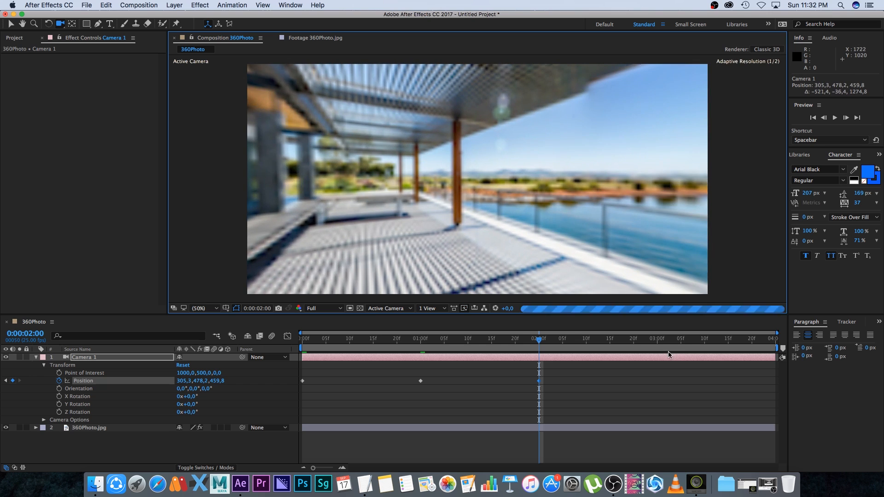
Step: Add further camera views at 3s and the composition end, aiming along the railing
left_click(648, 341)
left_click_drag(476, 180, 360, 193)
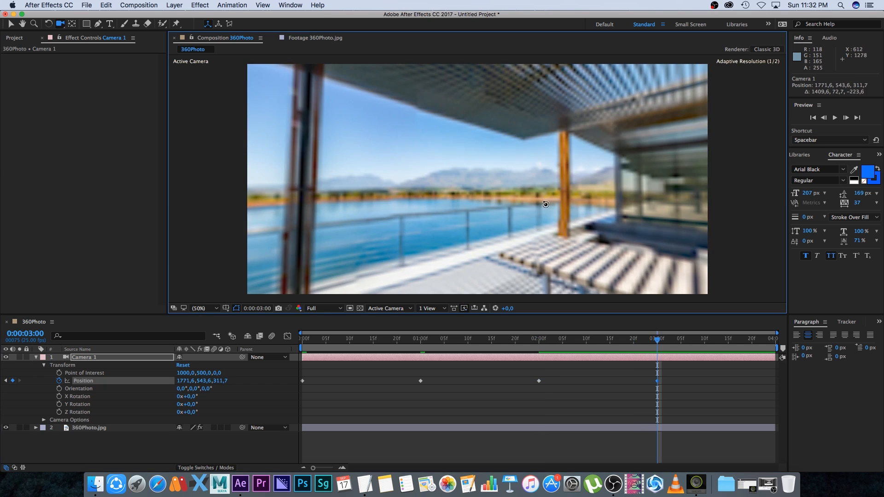
left_click_drag(660, 340, 772, 339)
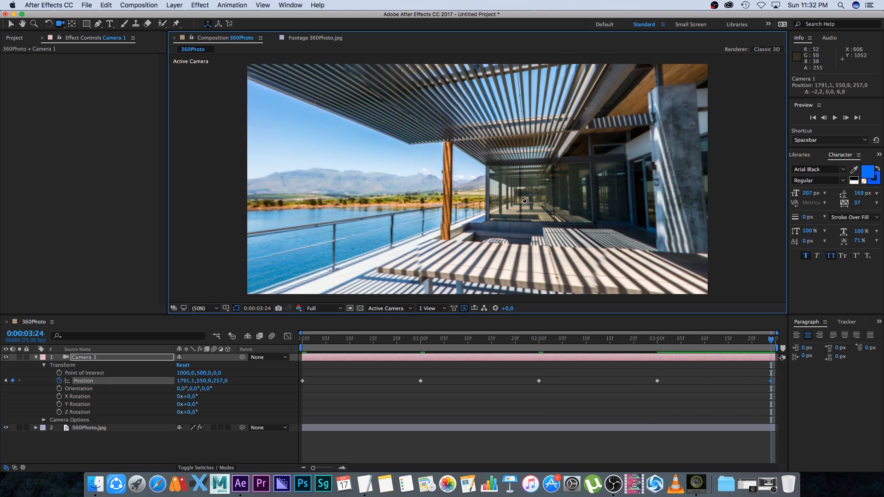
left_click_drag(477, 180, 573, 183)
Step: Return the playhead to the composition start for the preview
key("Home")
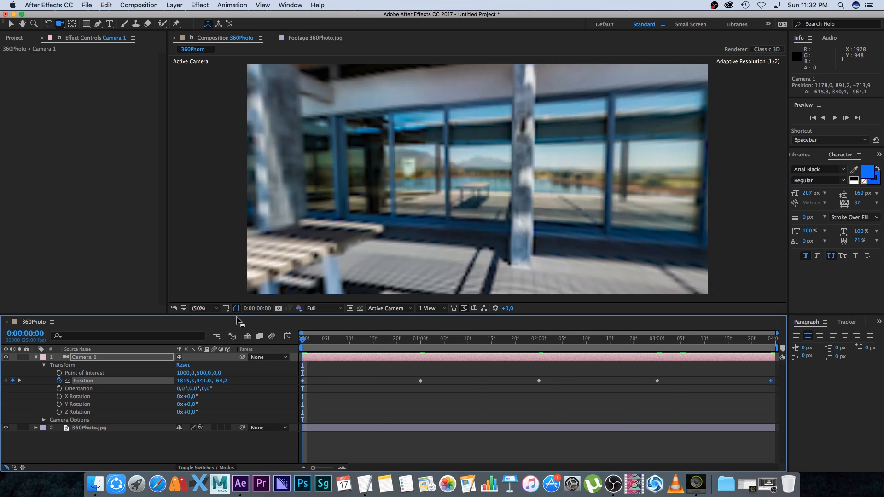